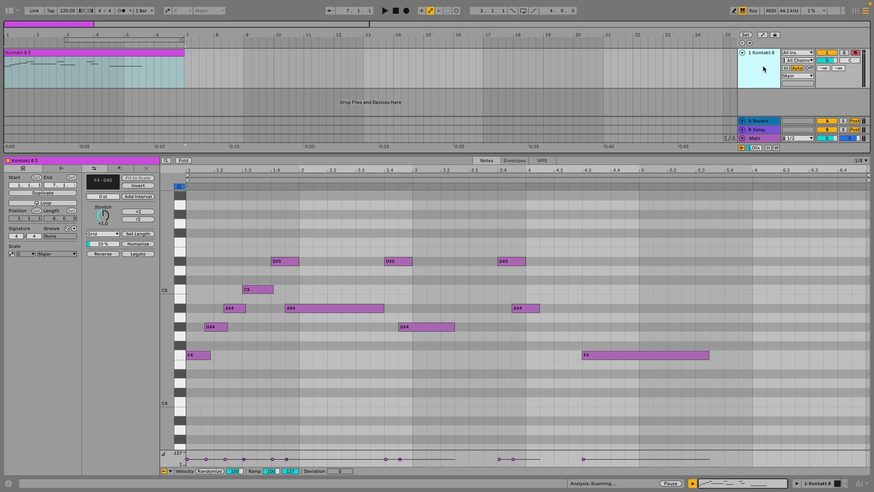
Start playback of the Kontakt 8 2 clip in Ableton Live
{"action": "key", "text": "space"}
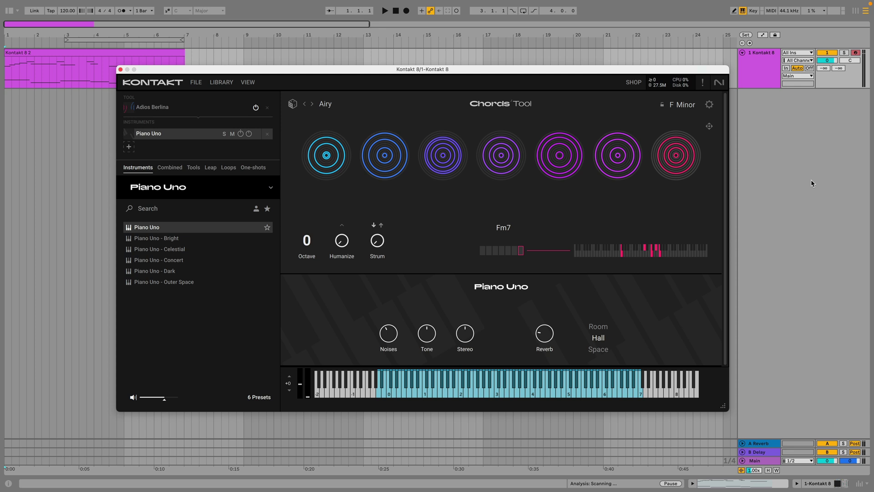
Play the clip through the Airy chord set on Piano Uno, then stop playback
{"action": "key", "text": "space"}
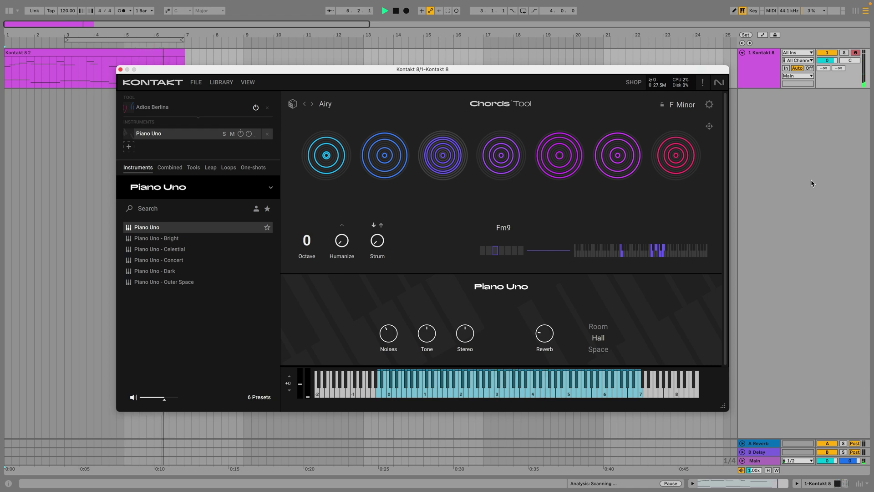
{"action": "key", "text": "space"}
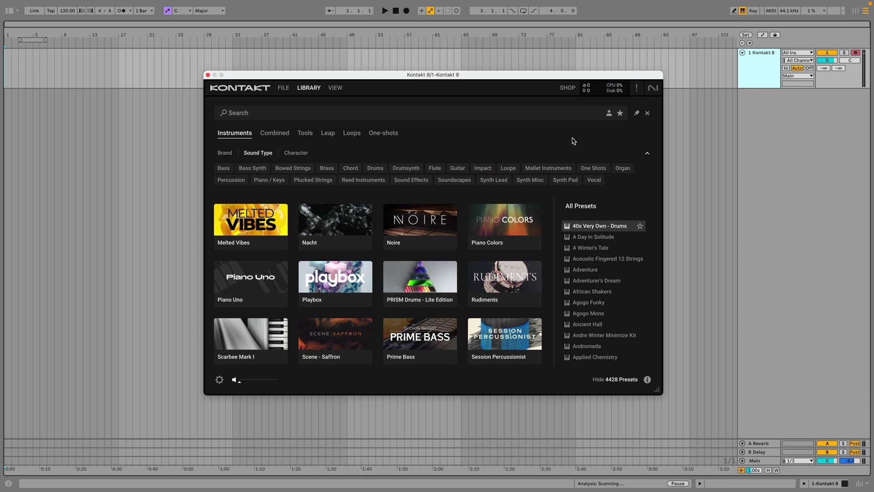
Filter the Library to Piano Uno and load the Piano Uno preset
{"action": "left_click", "coordinate": [263, 272]}
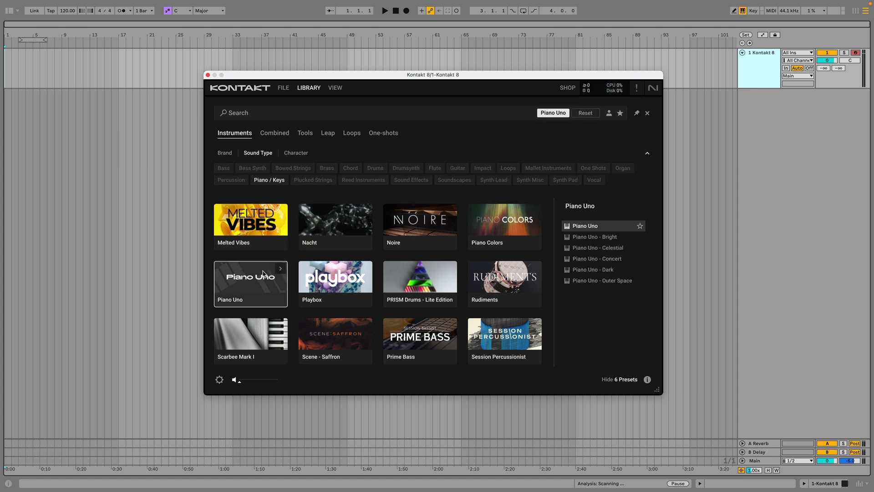
{"action": "double_click", "coordinate": [581, 226]}
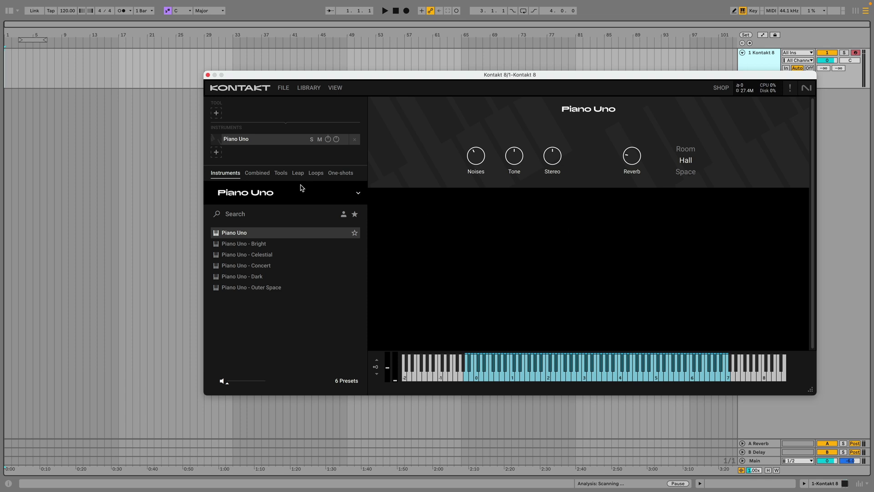
Load the Adios Berlina Chords Tool preset, in C Minor, above Piano Uno
{"action": "left_click", "coordinate": [281, 174]}
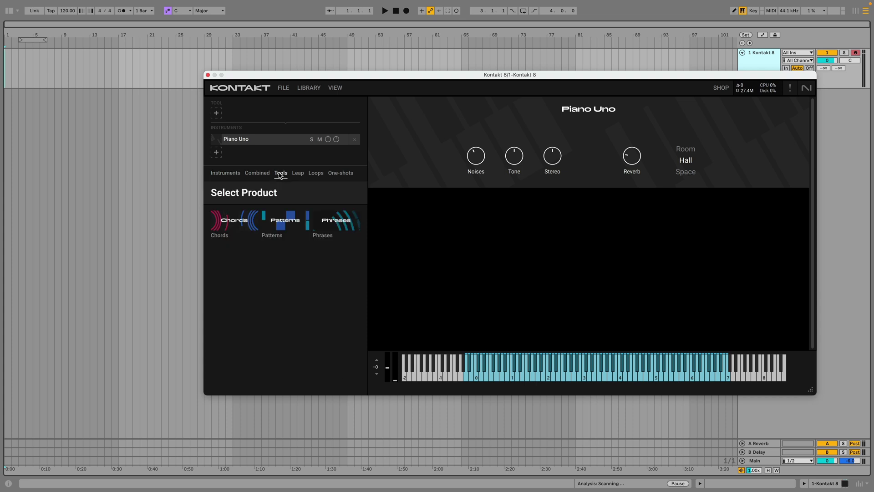
{"action": "left_click", "coordinate": [225, 217]}
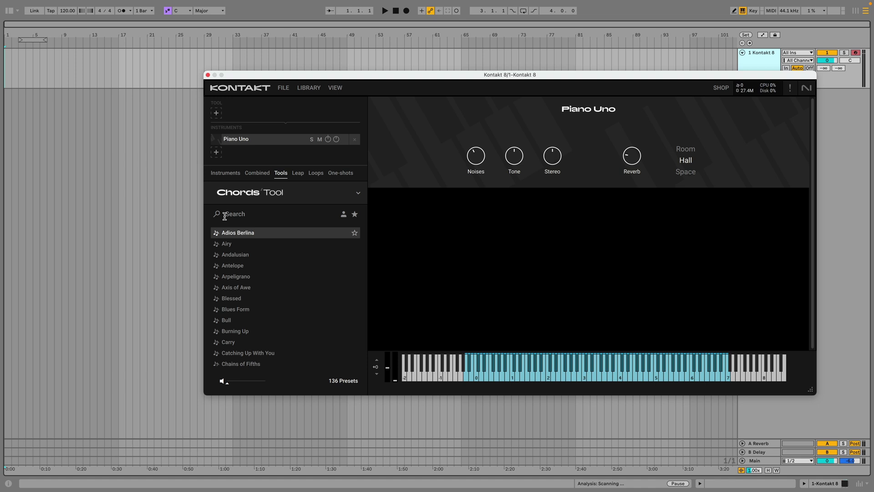
{"action": "left_click", "coordinate": [265, 233]}
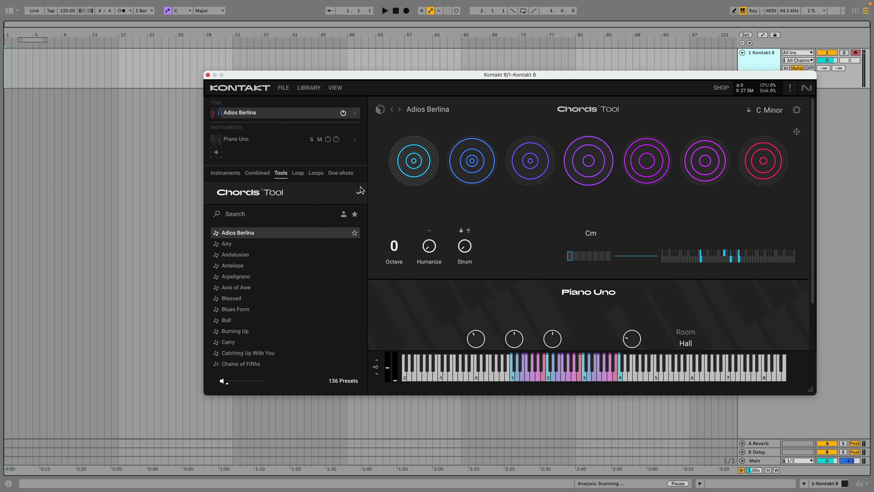
Audition Adios Berlina chord pads 2 through 7, then bring up the chord-set browser
{"action": "left_click", "coordinate": [407, 169]}
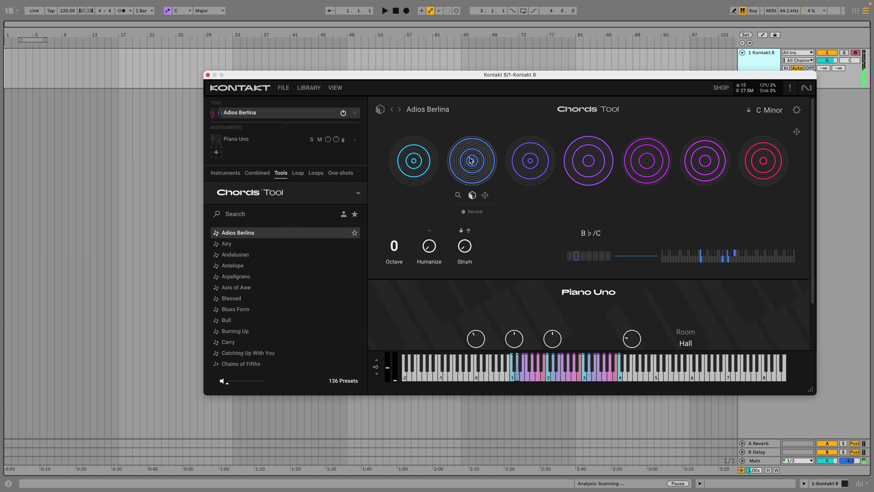
{"action": "left_click", "coordinate": [521, 163]}
{"action": "left_click", "coordinate": [569, 163]}
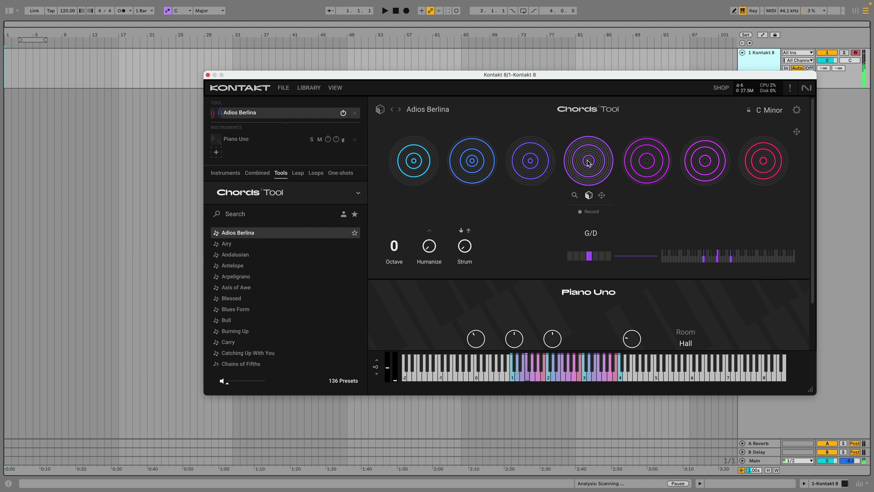
{"action": "left_click", "coordinate": [648, 165]}
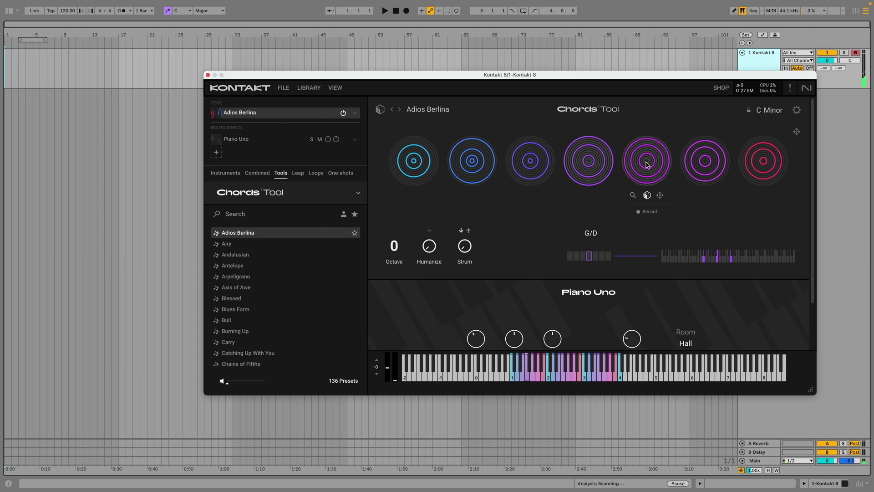
{"action": "left_click", "coordinate": [705, 163]}
{"action": "left_click", "coordinate": [761, 163]}
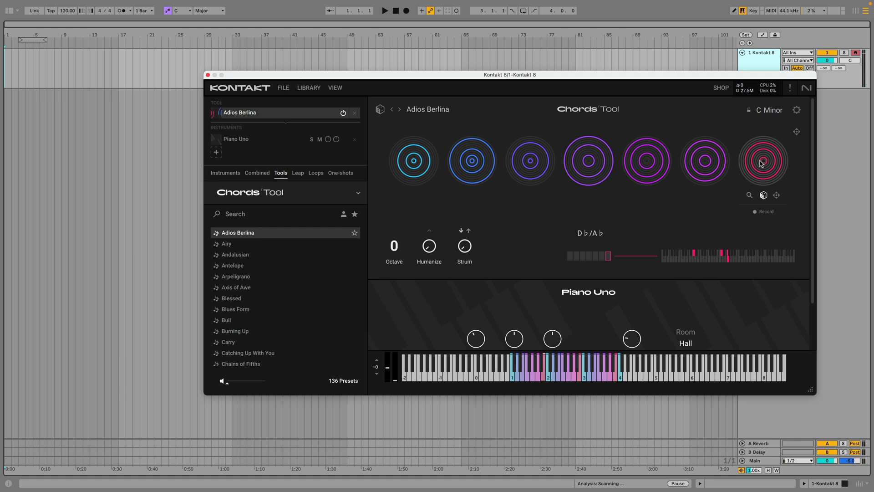
{"action": "left_click", "coordinate": [430, 111]}
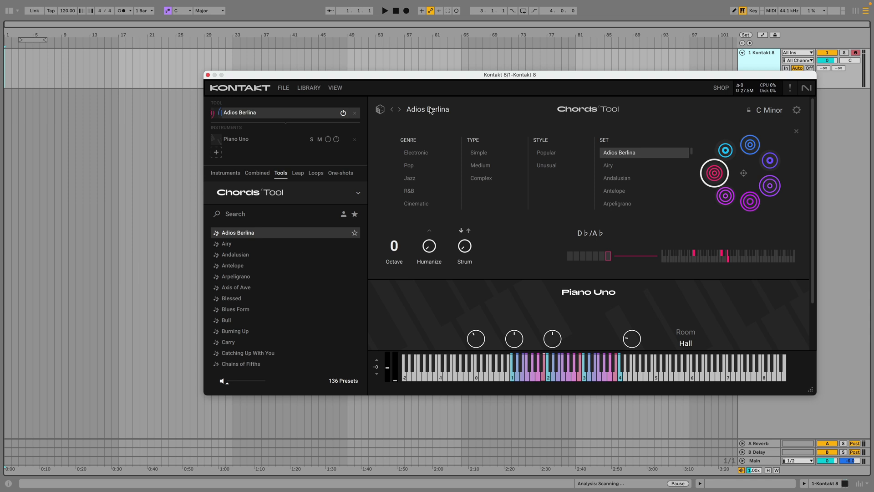
Choose Genre Jazz, Type Medium, Style Popular and the Chill set, then close the browser
{"action": "left_click", "coordinate": [410, 179]}
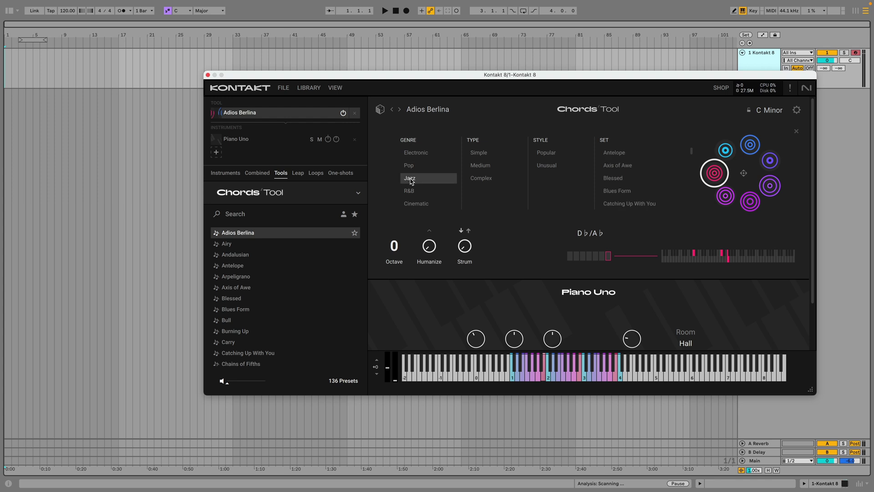
{"action": "left_click", "coordinate": [486, 168]}
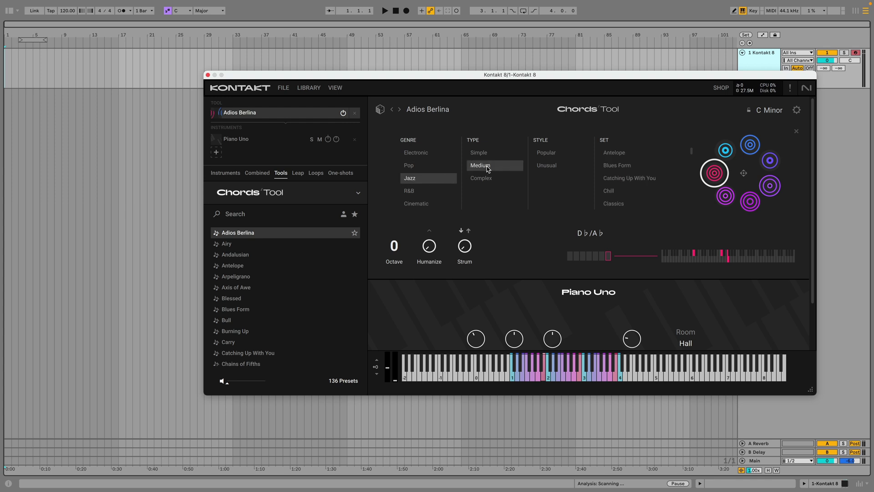
{"action": "left_click", "coordinate": [555, 154]}
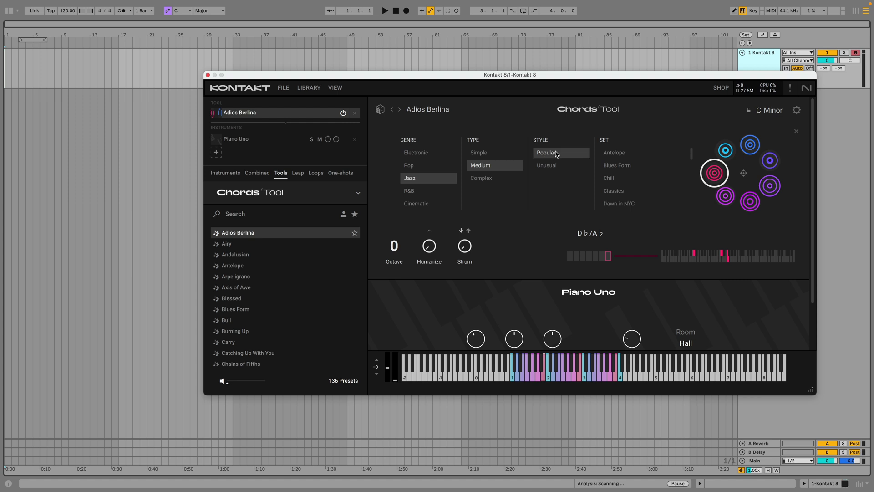
{"action": "left_click", "coordinate": [629, 179]}
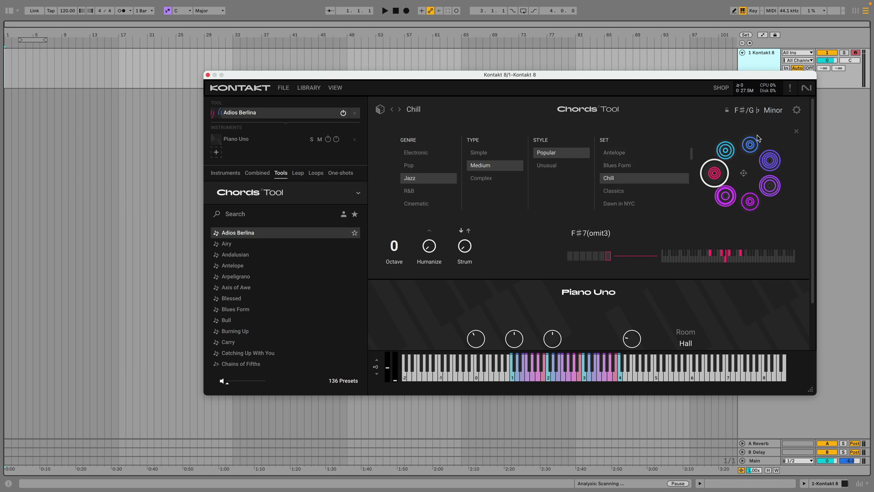
{"action": "left_click", "coordinate": [796, 132]}
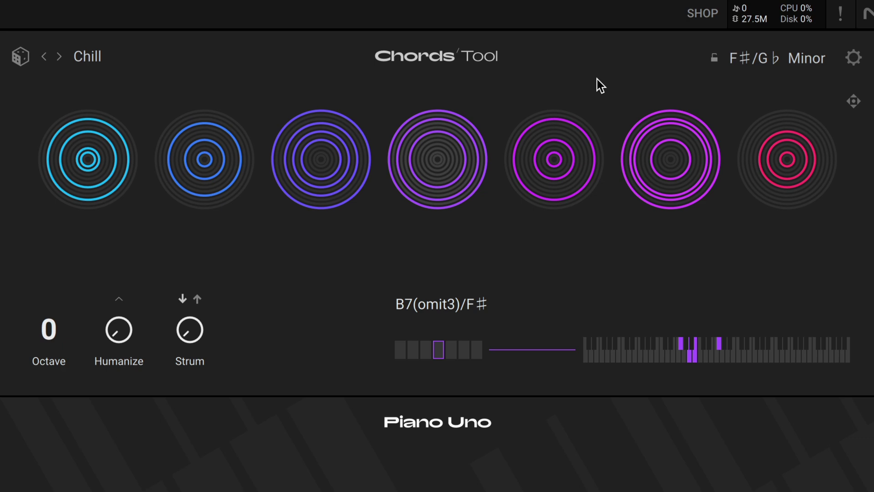
Step the Chill set's key from F♯/G♭ through G, G♯, A, A♯ to B Minor
{"action": "left_click", "coordinate": [751, 58]}
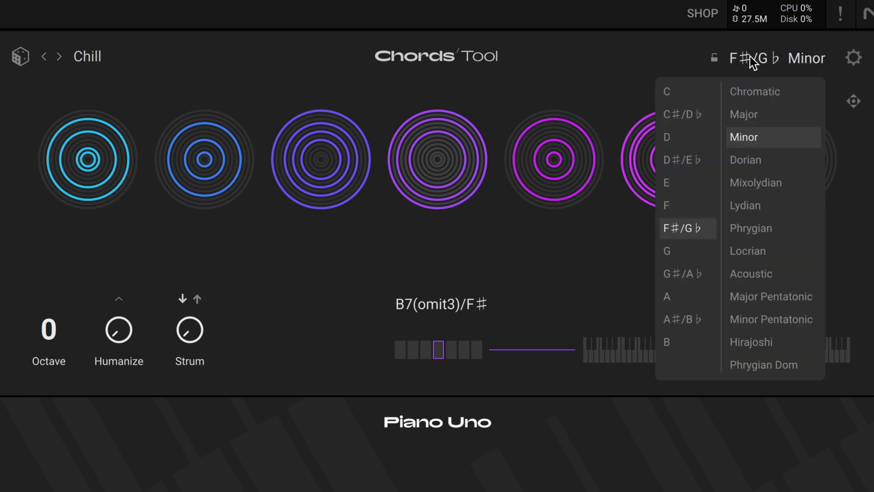
{"action": "left_click", "coordinate": [677, 251]}
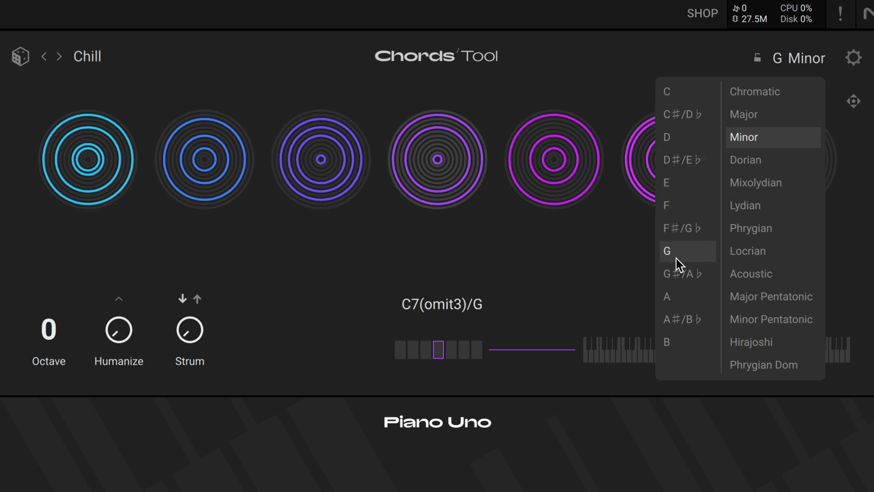
{"action": "left_click", "coordinate": [680, 279]}
{"action": "left_click", "coordinate": [679, 297]}
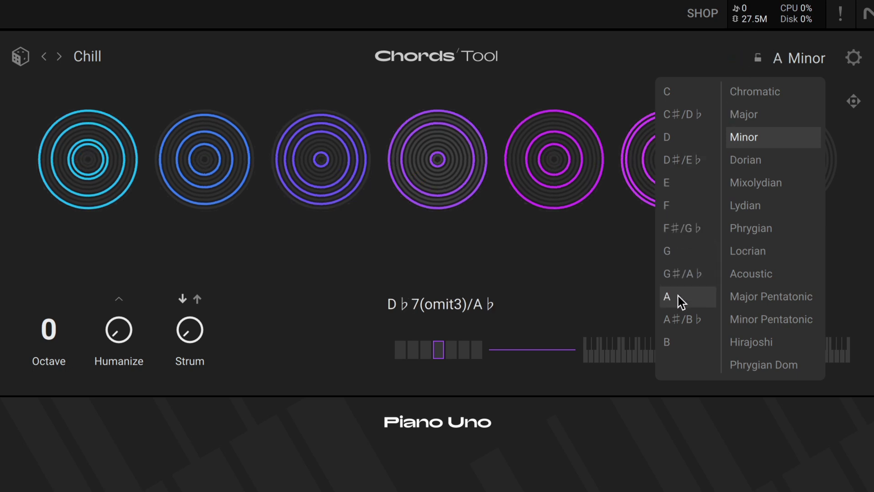
{"action": "left_click", "coordinate": [678, 321]}
{"action": "left_click", "coordinate": [678, 348]}
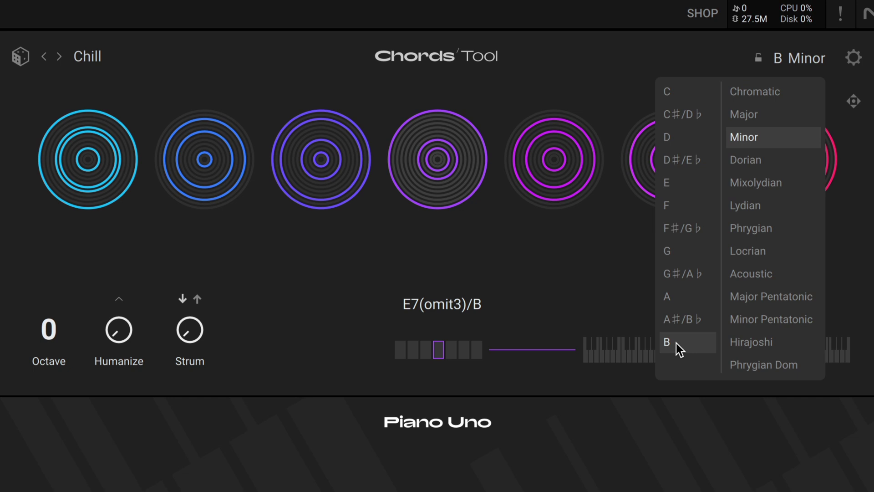
{"action": "left_click", "coordinate": [81, 314]}
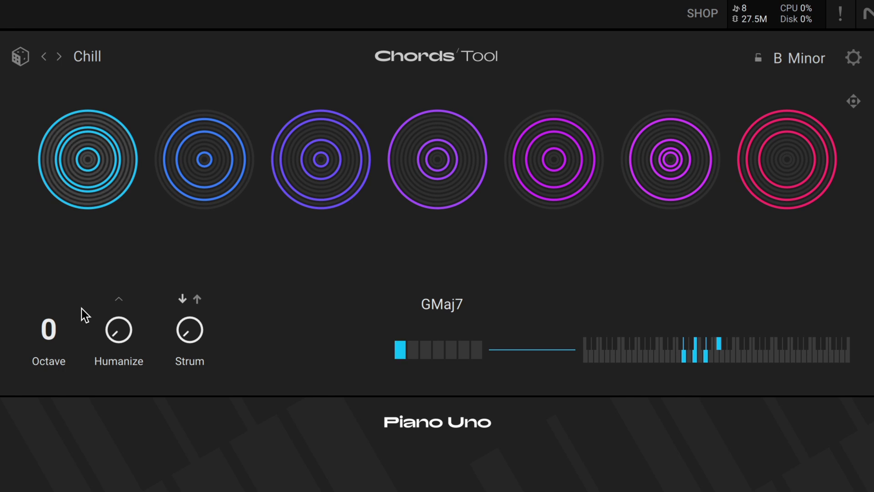
Shift the chords up to +3 octaves, then reset the octave shift to 0
{"action": "left_click", "coordinate": [67, 323]}
{"action": "left_click", "coordinate": [68, 323]}
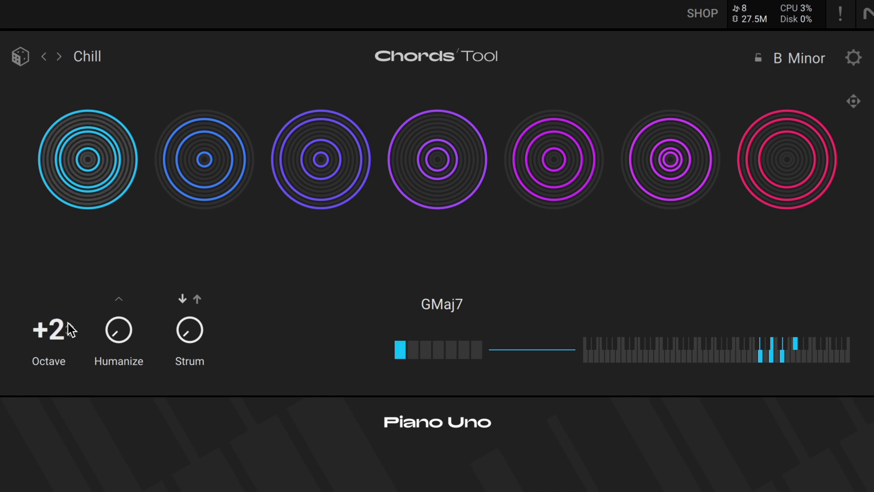
{"action": "left_click", "coordinate": [67, 323]}
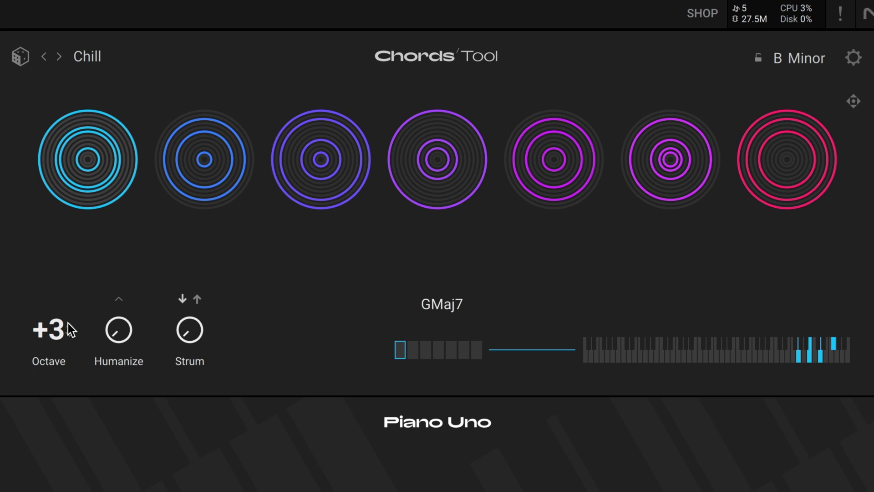
{"action": "double_click", "coordinate": [67, 323]}
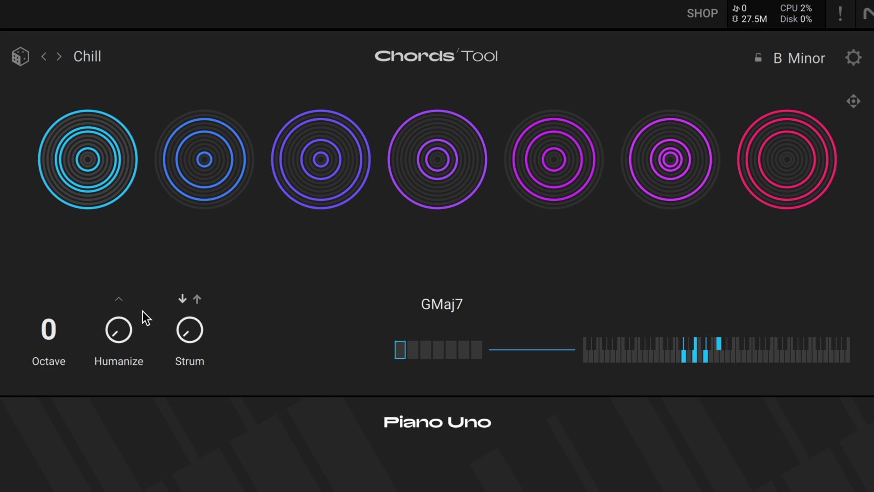
Raise the Humanize maximum velocity to full
{"action": "left_click", "coordinate": [118, 299]}
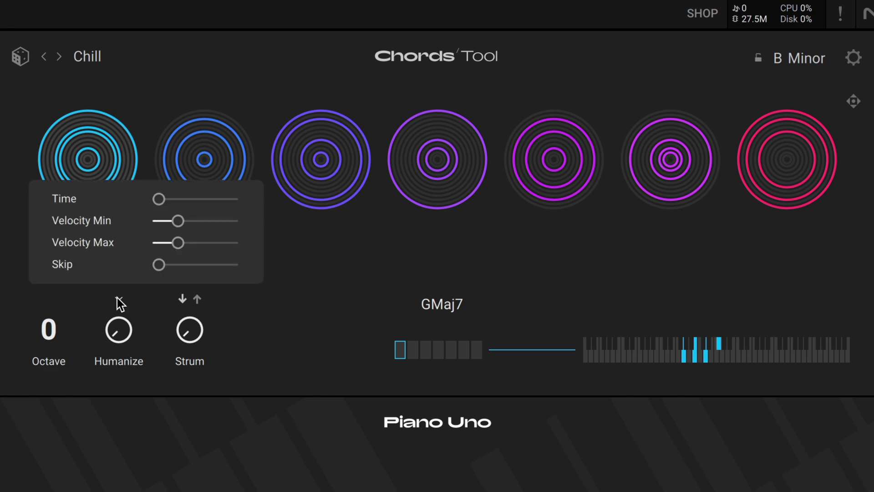
{"action": "left_click_drag", "start_coordinate": [159, 250], "coordinate": [478, 228]}
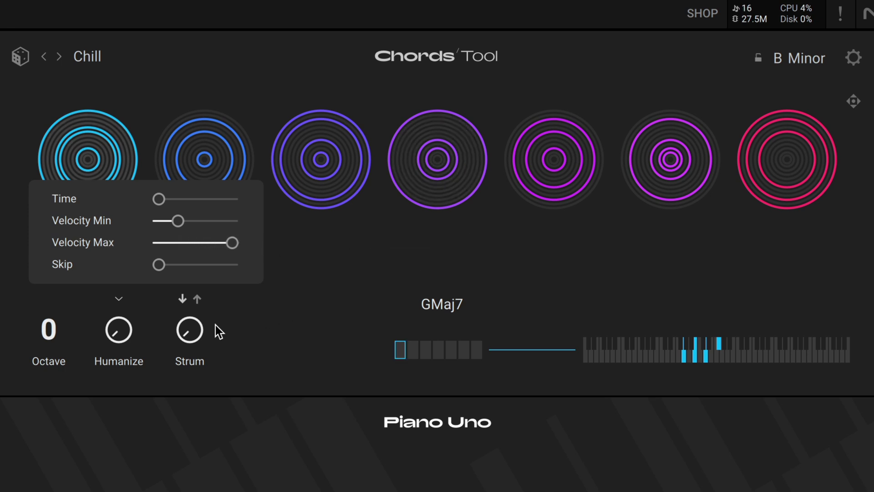
{"action": "left_click", "coordinate": [119, 298]}
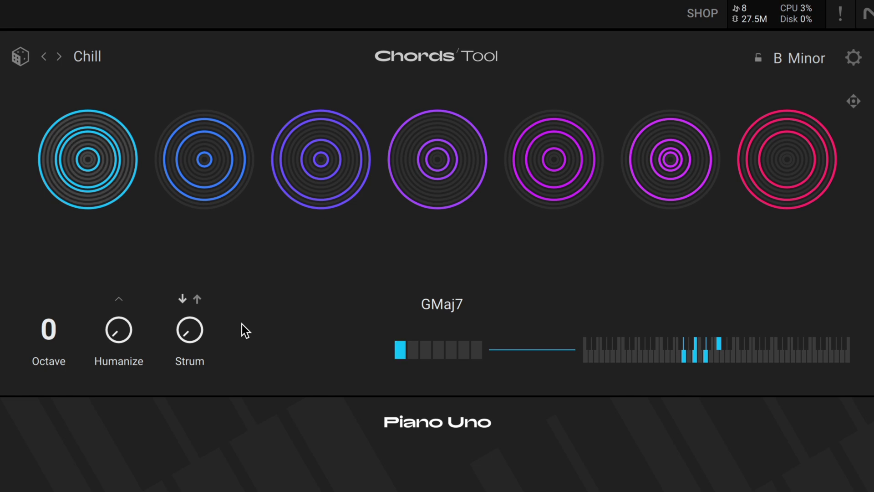
Increase the Strum amount and set the strum direction to up
{"action": "left_click_drag", "start_coordinate": [201, 330], "coordinate": [204, 268]}
{"action": "mouse_move", "coordinate": [204, 268]}
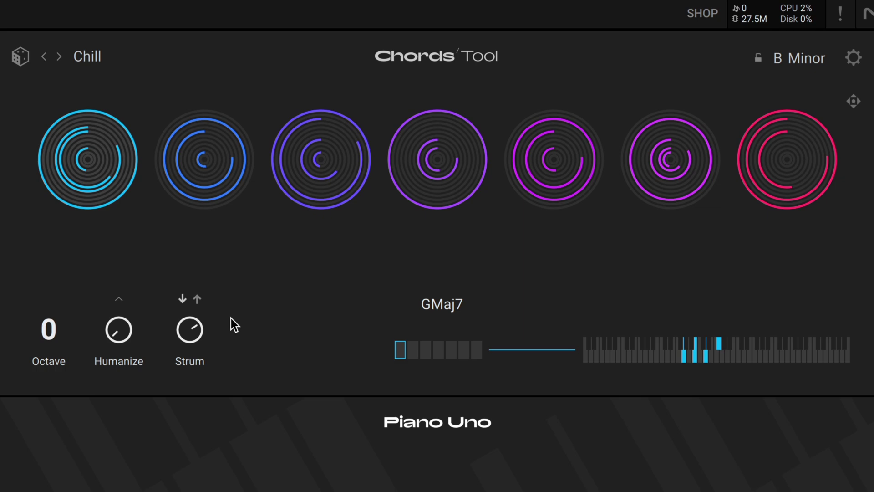
{"action": "left_click", "coordinate": [197, 299]}
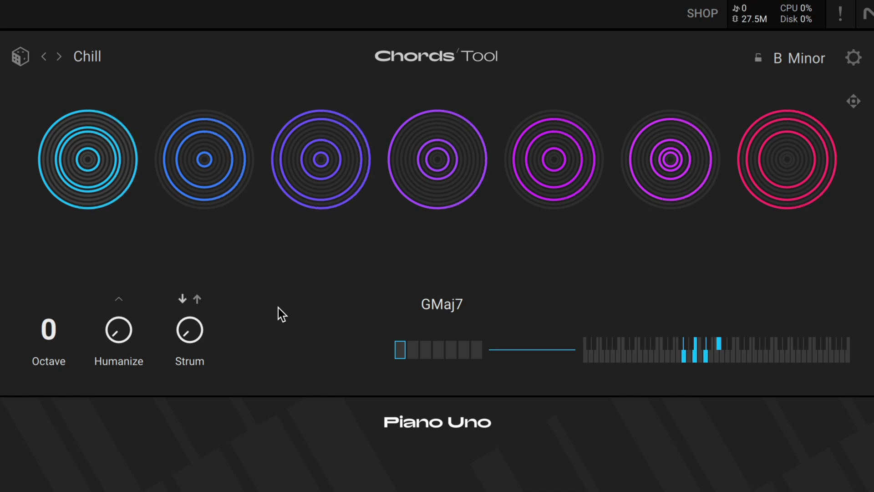
Replace the first pad's chord with Em from the Morning Call set
{"action": "mouse_move", "coordinate": [86, 246]}
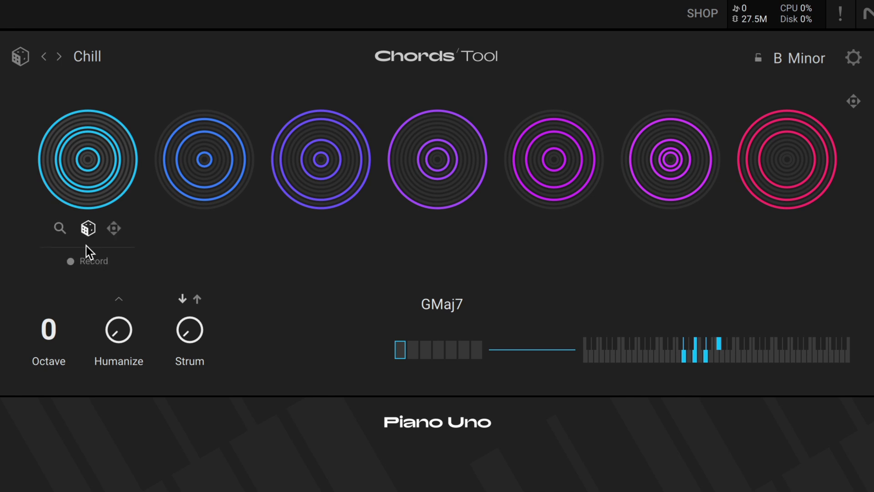
{"action": "left_click", "coordinate": [59, 227]}
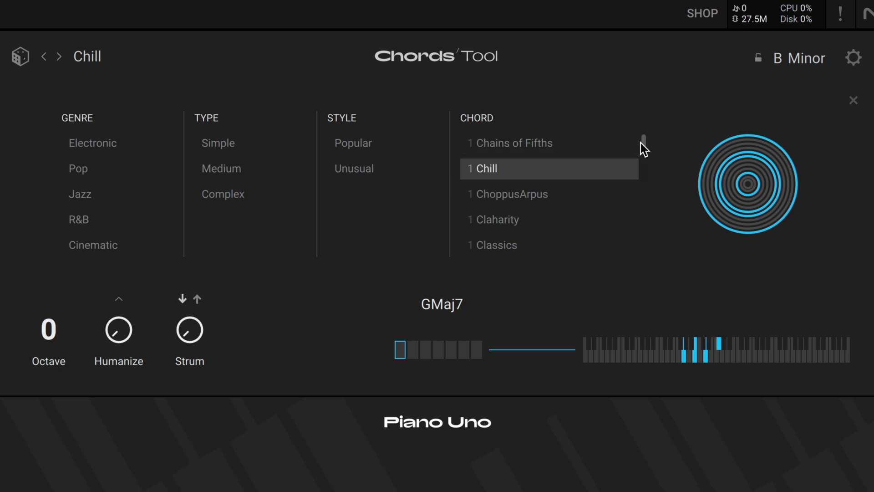
{"action": "left_click_drag", "start_coordinate": [642, 142], "coordinate": [638, 191]}
{"action": "left_click", "coordinate": [539, 220]}
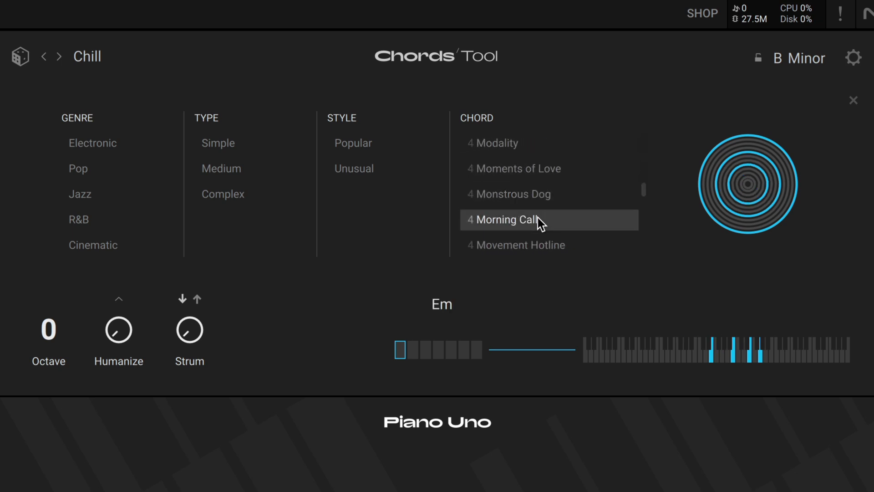
{"action": "left_click", "coordinate": [537, 219]}
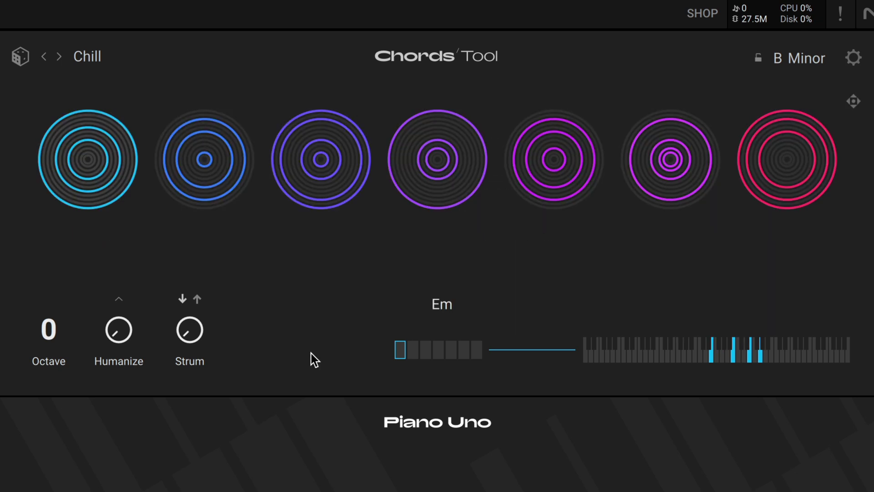
Arm Record and re-roll the third pad's chord several times, landing on Em7
{"action": "mouse_move", "coordinate": [335, 261]}
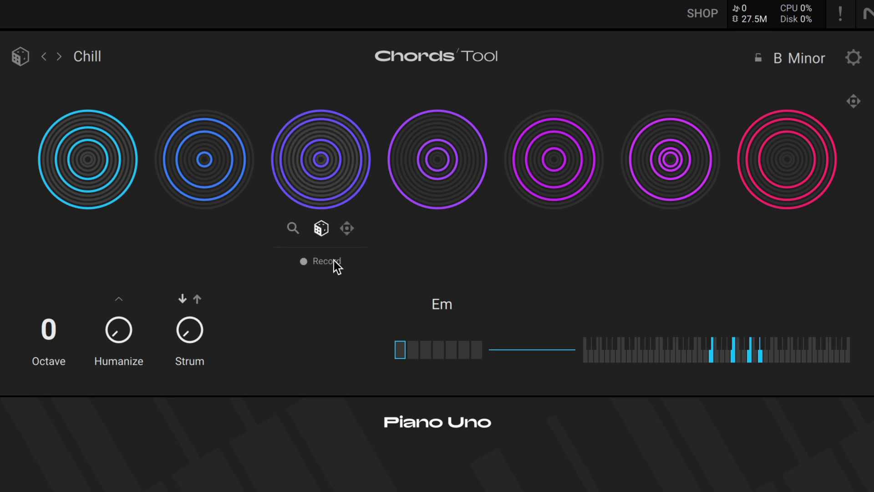
{"action": "left_click", "coordinate": [303, 261]}
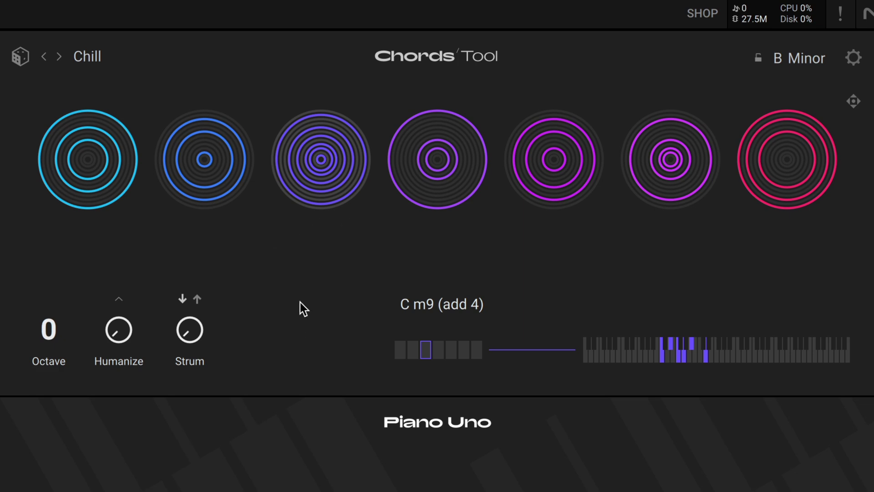
{"action": "mouse_move", "coordinate": [313, 254]}
{"action": "left_click", "coordinate": [321, 229]}
{"action": "left_click", "coordinate": [321, 228]}
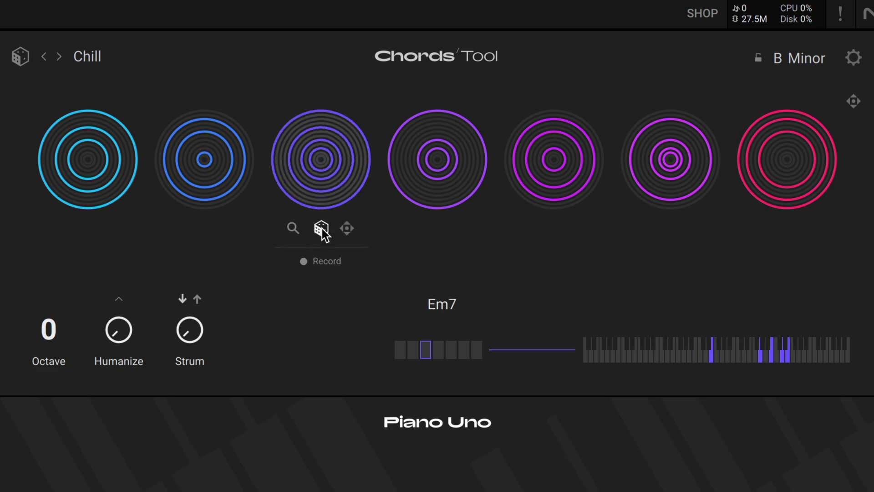
{"action": "left_click", "coordinate": [321, 229]}
{"action": "left_click", "coordinate": [321, 229]}
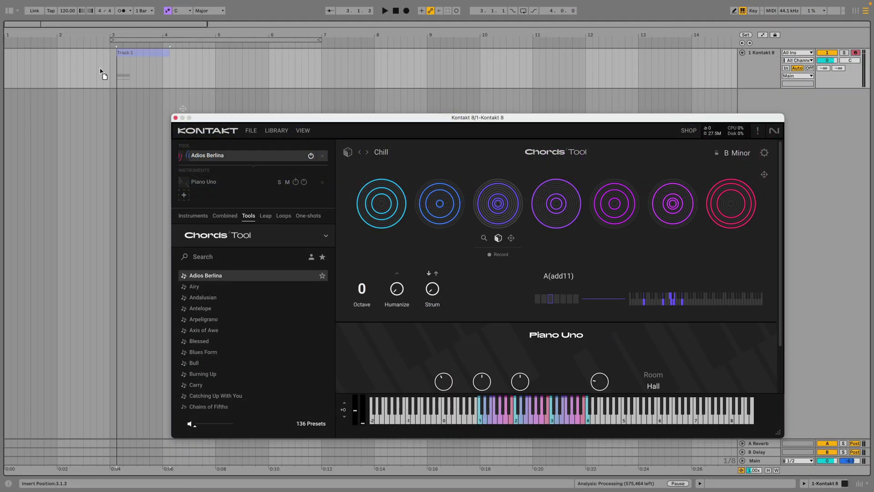
Drop the chord progression onto Track 1 as MIDI clips, undo it, and open Chords Tool settings
{"action": "left_click_drag", "start_coordinate": [101, 73], "coordinate": [89, 68]}
{"action": "left_click_drag", "start_coordinate": [764, 175], "coordinate": [180, 58]}
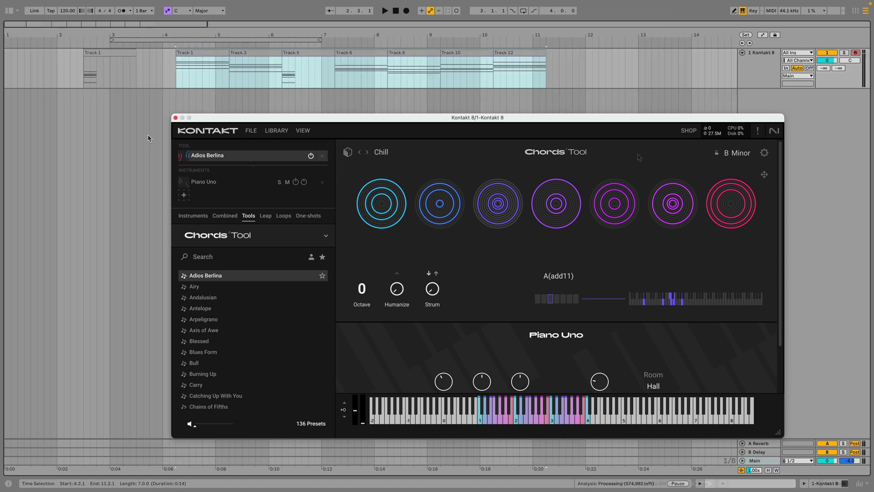
{"action": "key", "text": "super+z"}
{"action": "key", "text": "super+z"}
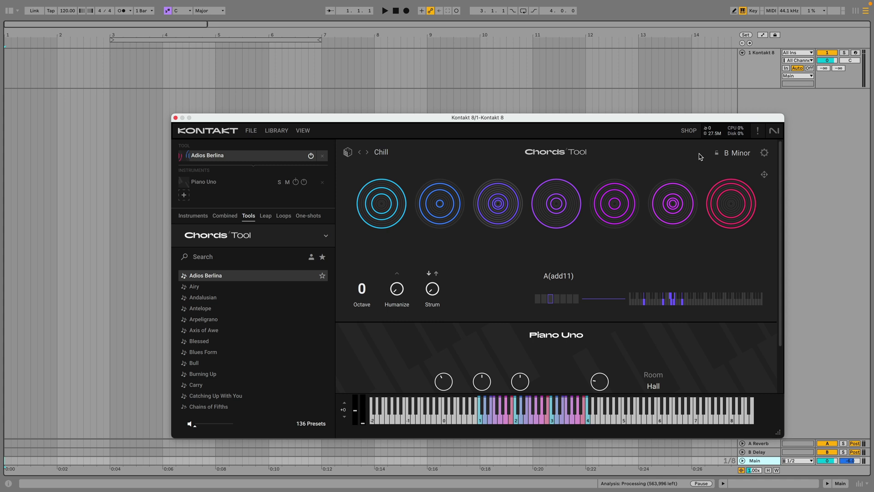
{"action": "left_click", "coordinate": [764, 153]}
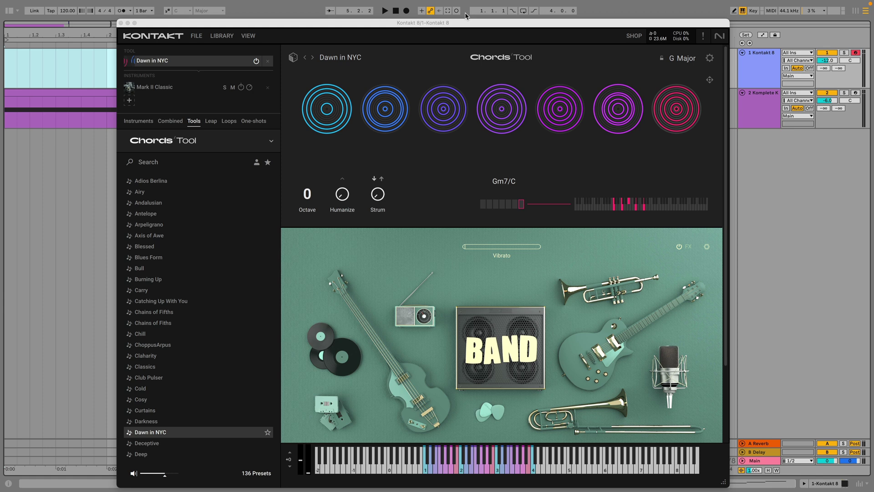
Start Ableton arrangement recording to capture the Dawn in NYC chords on the Kontakt track
{"action": "left_click", "coordinate": [406, 10]}
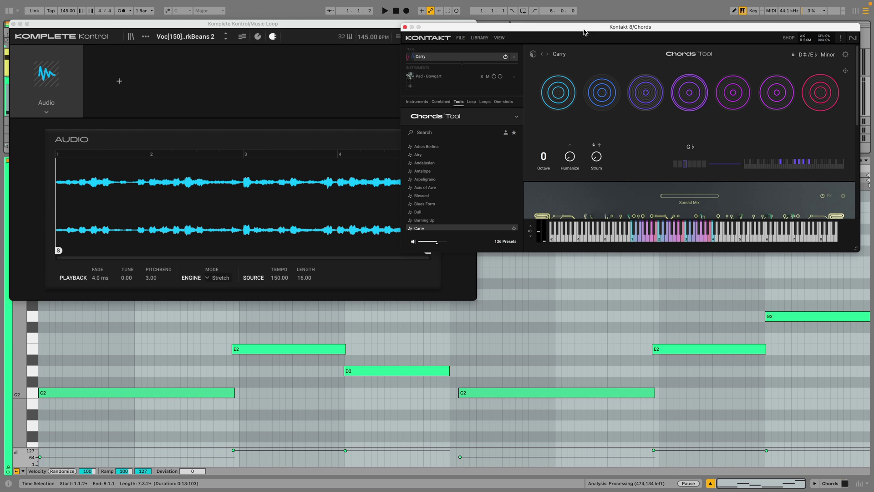
Start playback so the Carry chords in D♯/E♭ Minor sound with the vocal loop
{"action": "key", "text": "space"}
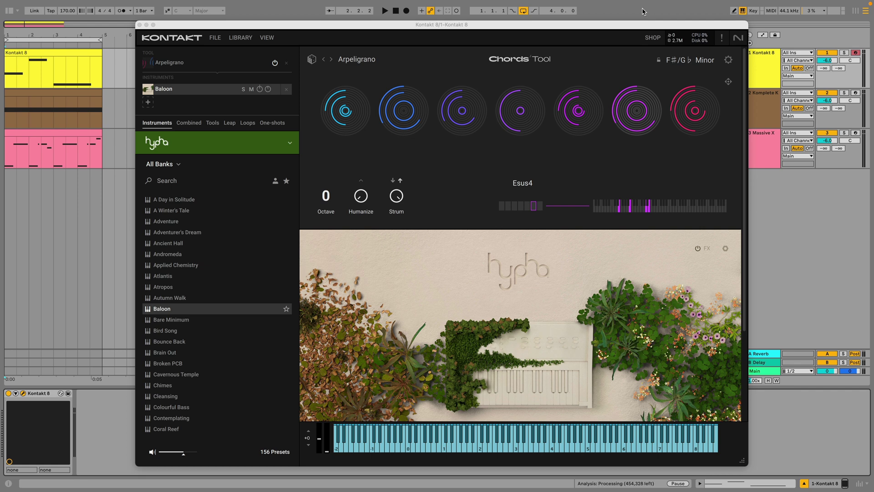
Start playback to hear the Arpeligrano chords in F♯/G♭ Minor through Baloon
{"action": "key", "text": "space"}
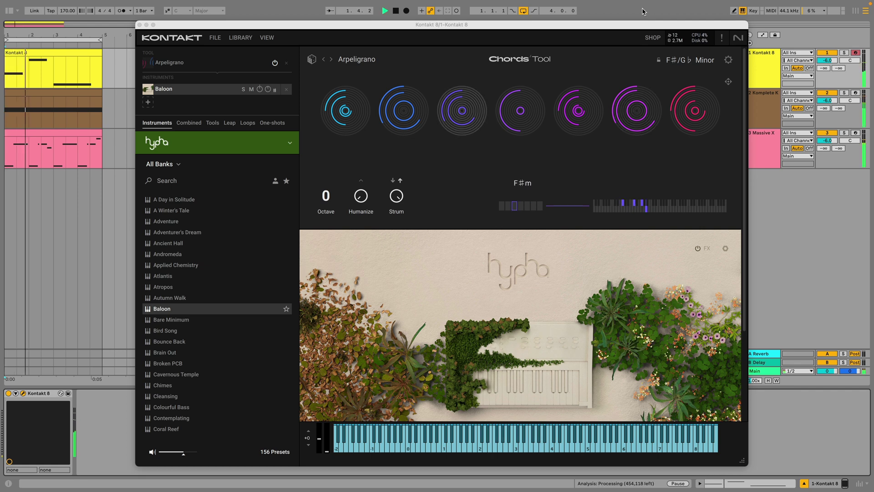